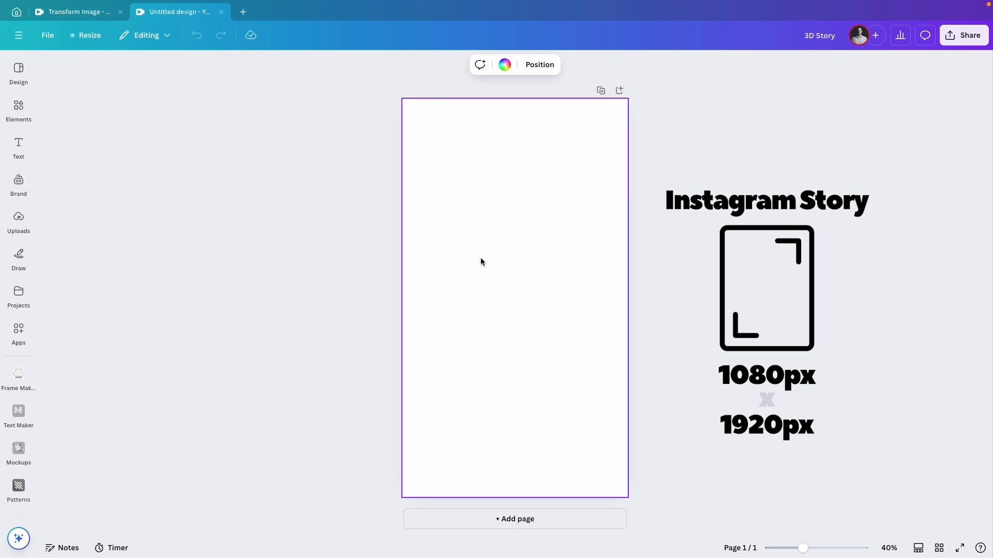
Step: Set the page background colour to the pasted red #E65859
{"action": "left_click", "coordinate": [504, 65]}
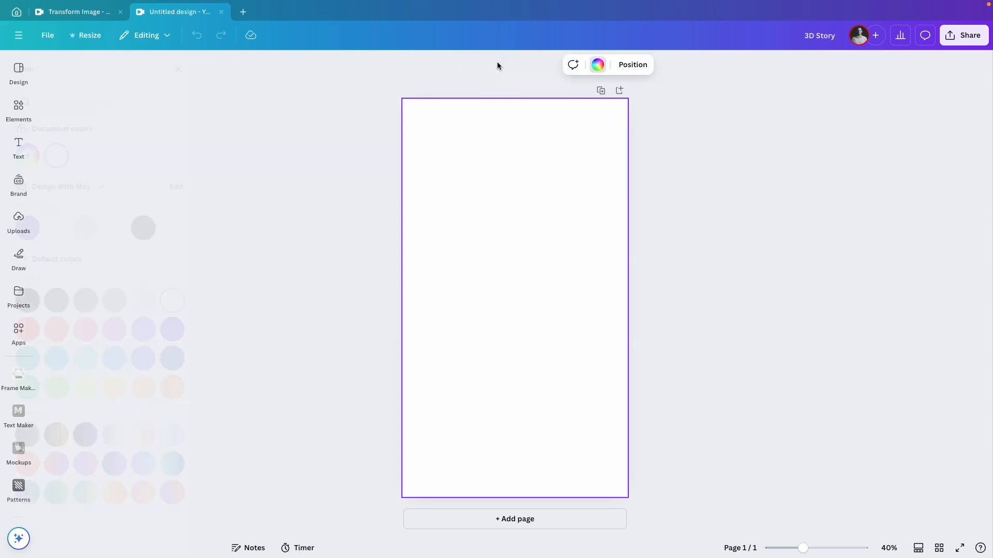
{"action": "left_click", "coordinate": [61, 159]}
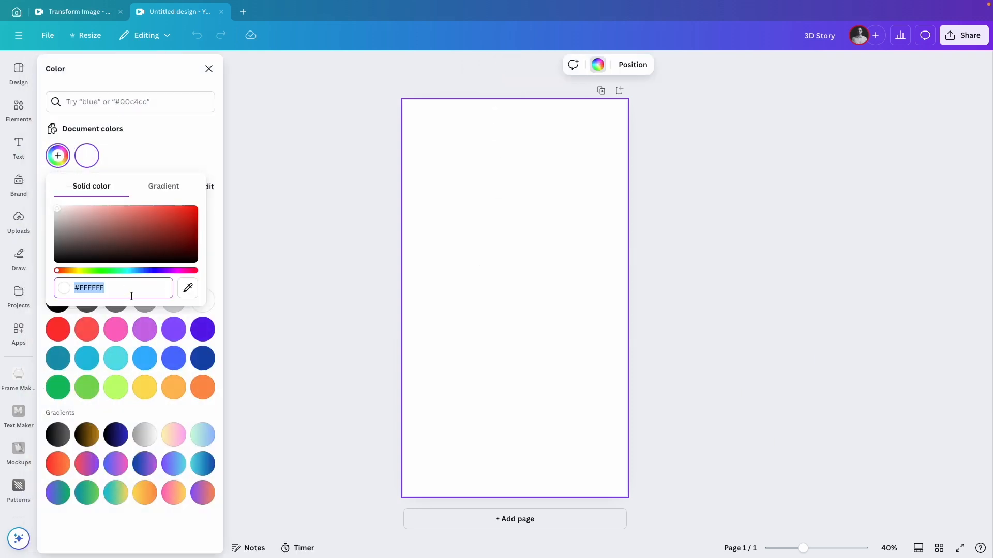
{"action": "type", "text": "#E65859"}
{"action": "left_click", "coordinate": [172, 140]}
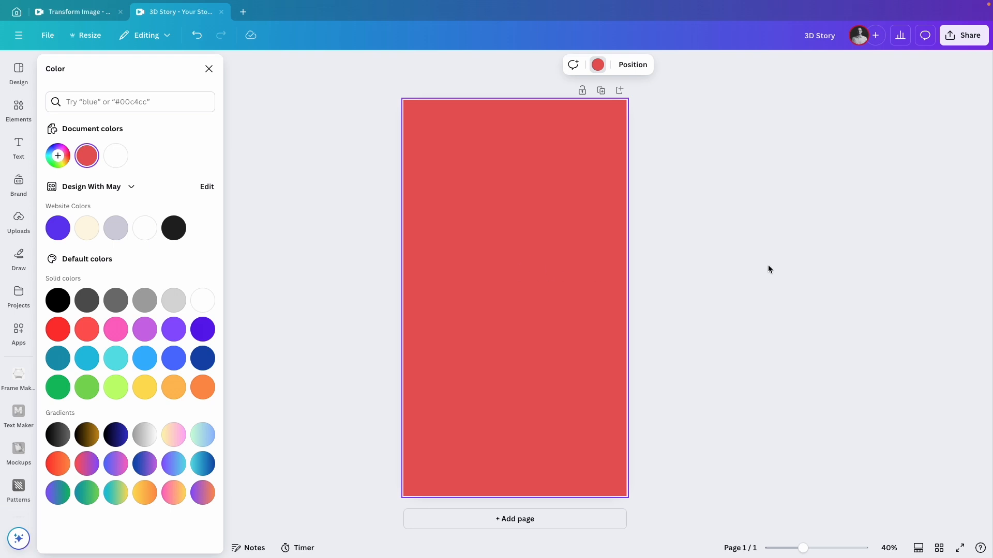
{"action": "left_click", "coordinate": [769, 269]}
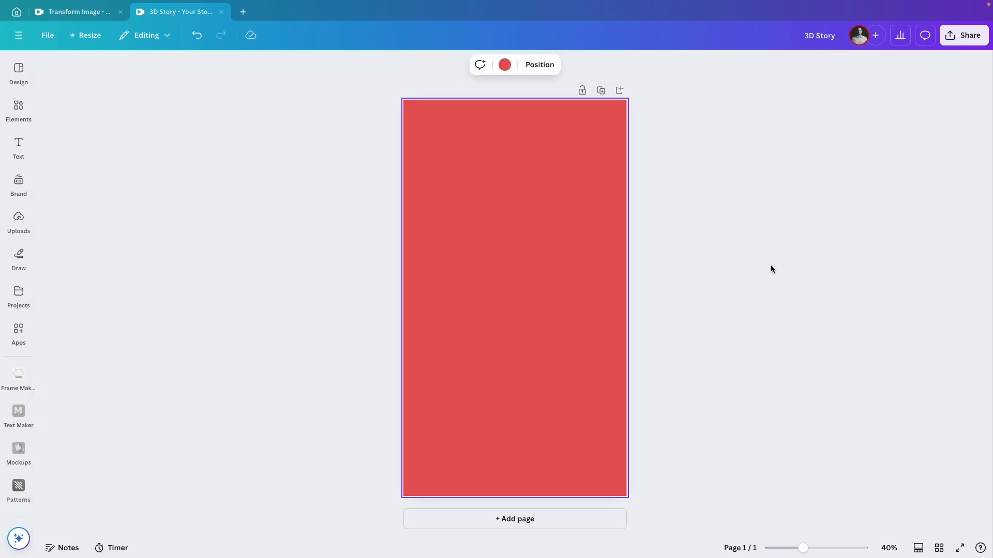
Step: Show the rulers and drag a vertical guide down the centre of the page
{"action": "key", "text": "shift+r"}
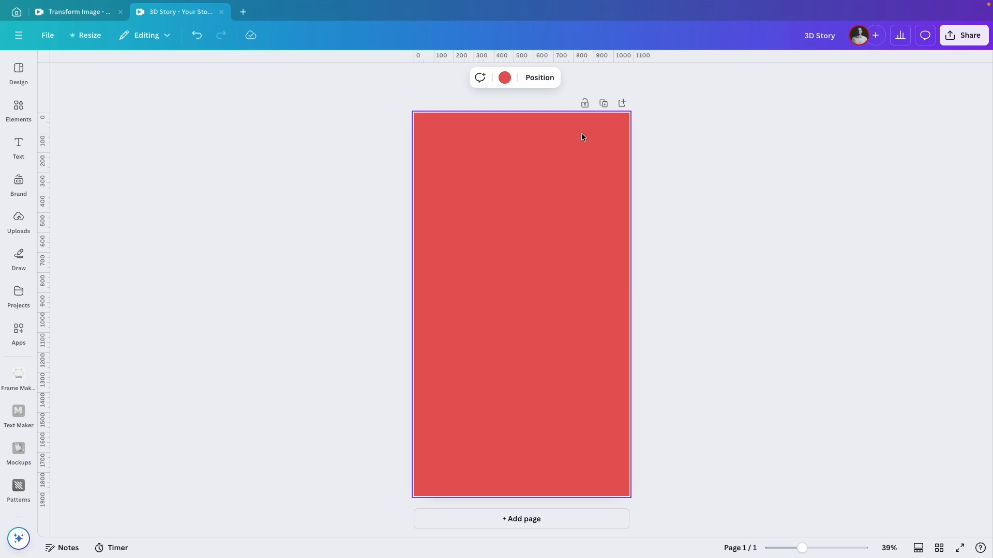
{"action": "left_click_drag", "start_coordinate": [48, 134], "coordinate": [522, 139]}
{"action": "left_click", "coordinate": [687, 161]}
Step: Add a rectangle and stretch it to cover the left half of the page up to the guide
{"action": "key", "text": "r"}
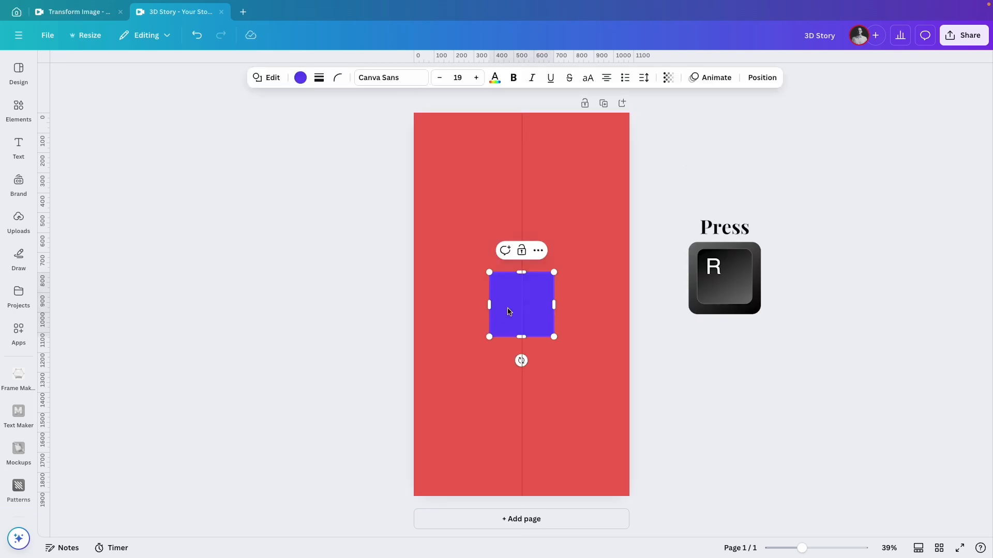
{"action": "left_click_drag", "start_coordinate": [492, 308], "coordinate": [521, 495]}
Step: Fill the rectangle with a linear gradient from red #E65859 to black at 0% opacity
{"action": "left_click", "coordinate": [301, 78]}
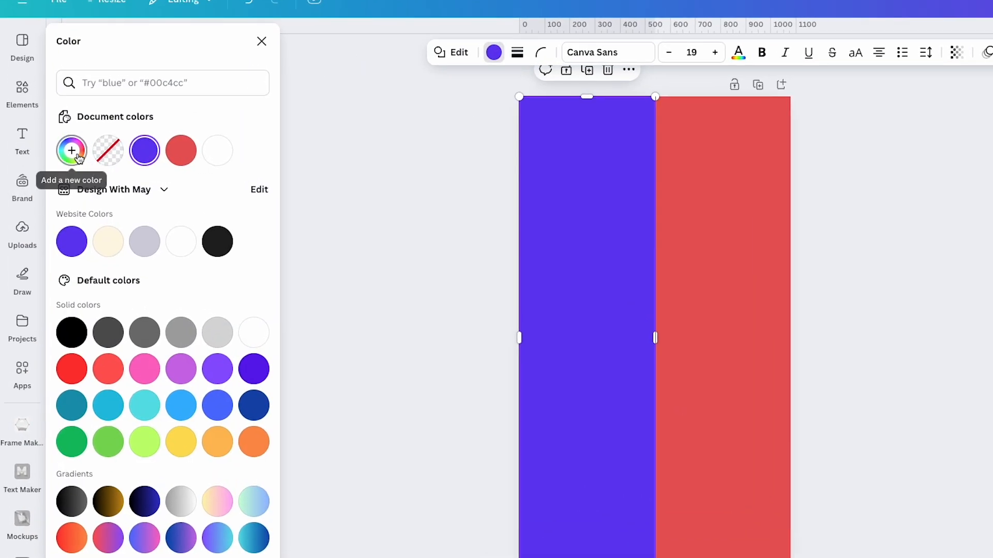
{"action": "left_click", "coordinate": [58, 157]}
{"action": "left_click", "coordinate": [180, 191]}
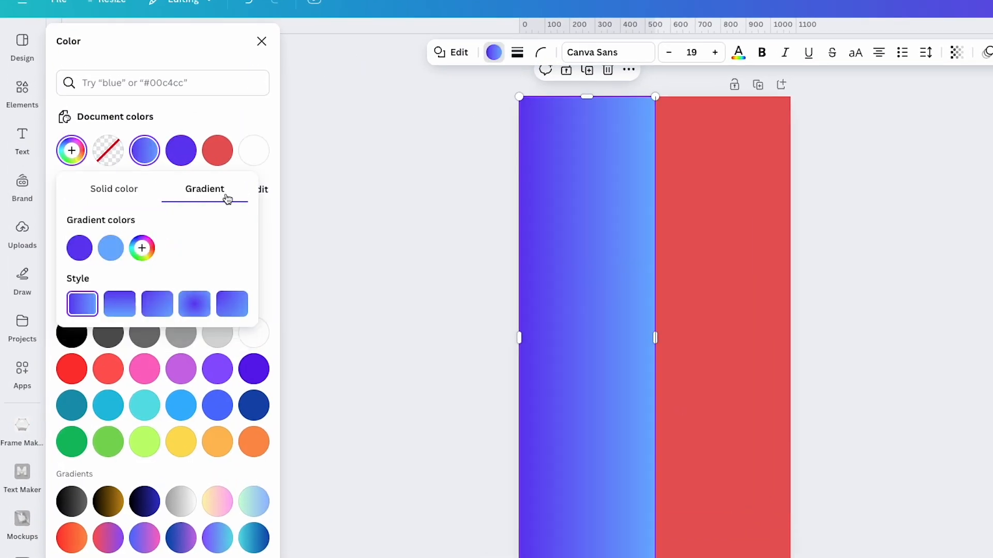
{"action": "left_click", "coordinate": [79, 248]}
{"action": "left_click", "coordinate": [217, 151]}
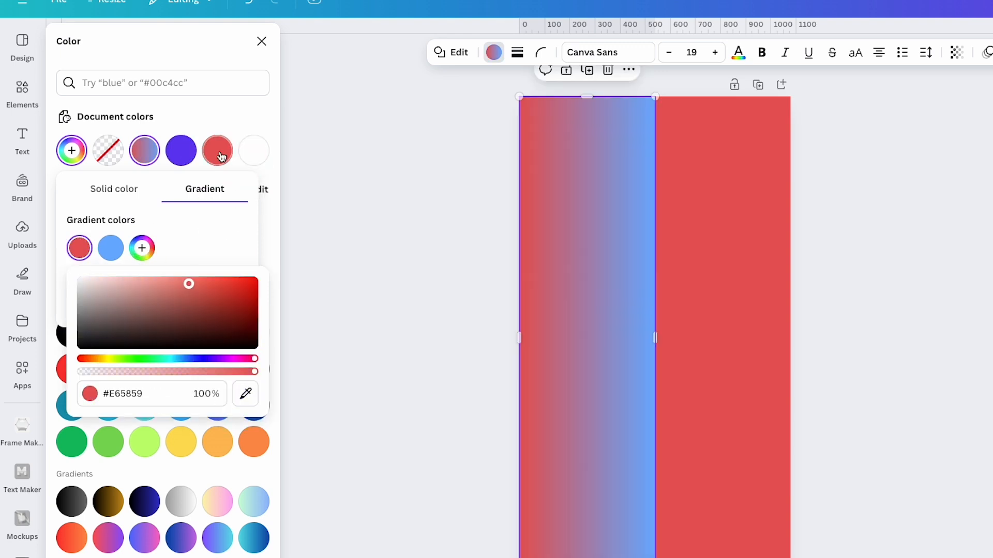
{"action": "left_click", "coordinate": [112, 249]}
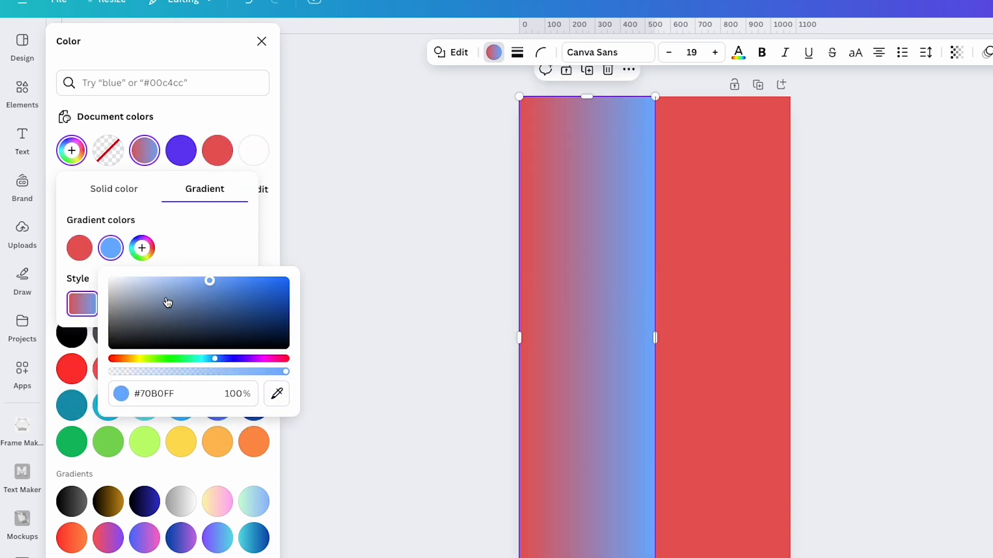
{"action": "left_click", "coordinate": [72, 335]}
{"action": "left_click_drag", "start_coordinate": [187, 372], "coordinate": [112, 372]}
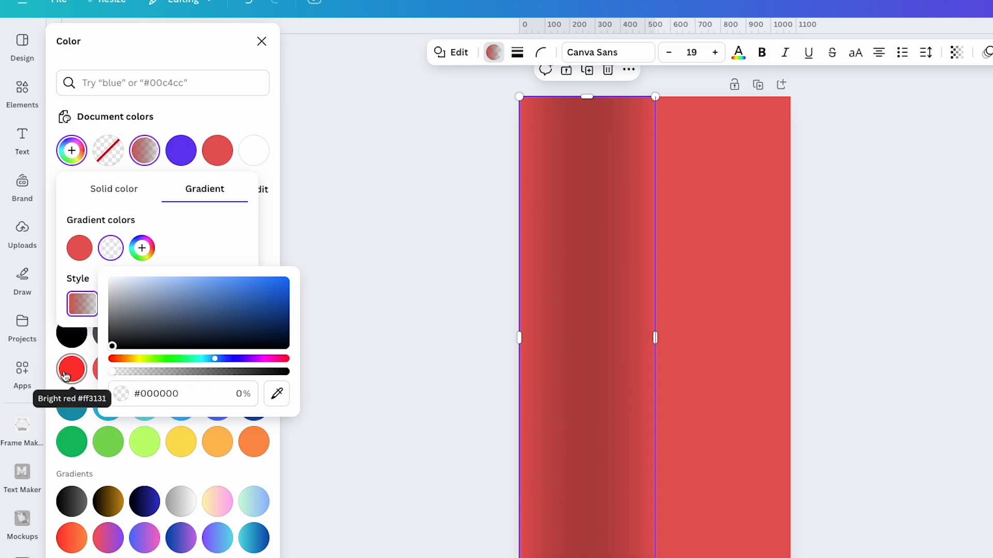
Step: Duplicate the gradient rectangle into the right half of the page
{"action": "left_click", "coordinate": [368, 239]}
{"action": "left_click", "coordinate": [557, 277]}
{"action": "left_click_drag", "start_coordinate": [557, 277], "coordinate": [688, 280]}
Step: Apply the saved red gradient to the duplicate and lighten its transparent end colour
{"action": "left_click", "coordinate": [361, 53]}
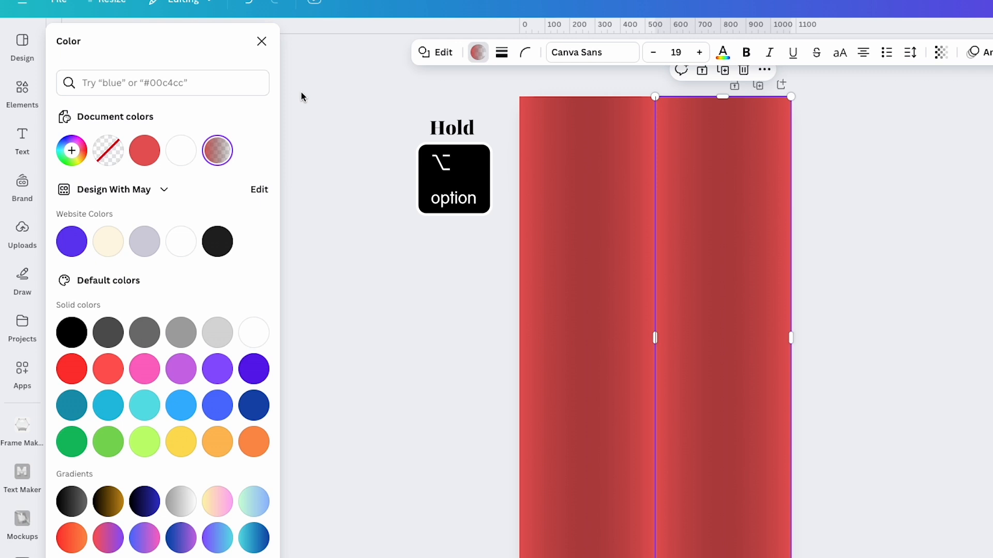
{"action": "left_click", "coordinate": [218, 158]}
{"action": "left_click", "coordinate": [111, 249]}
{"action": "left_click_drag", "start_coordinate": [116, 342], "coordinate": [93, 258]}
{"action": "left_click", "coordinate": [206, 256]}
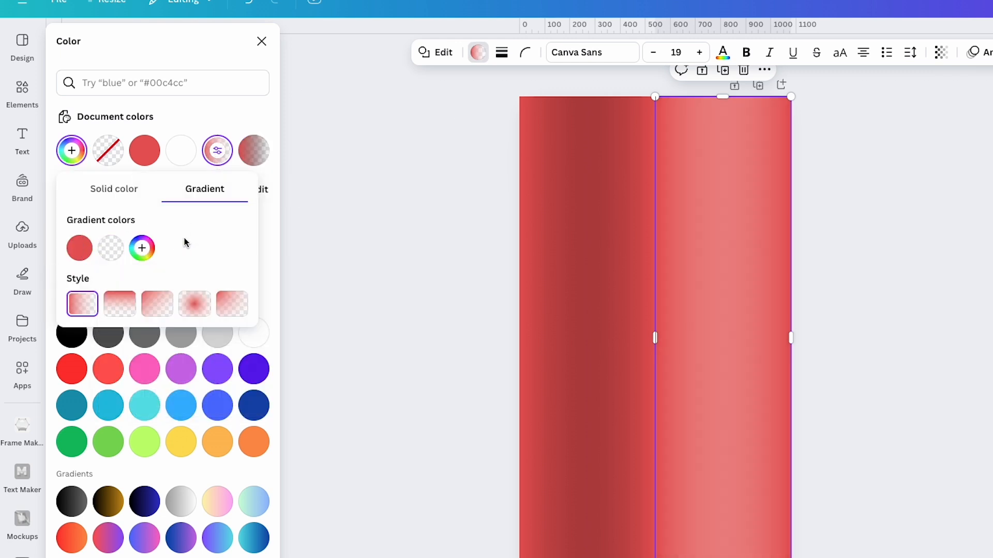
{"action": "left_click", "coordinate": [857, 343]}
{"action": "left_click", "coordinate": [845, 336]}
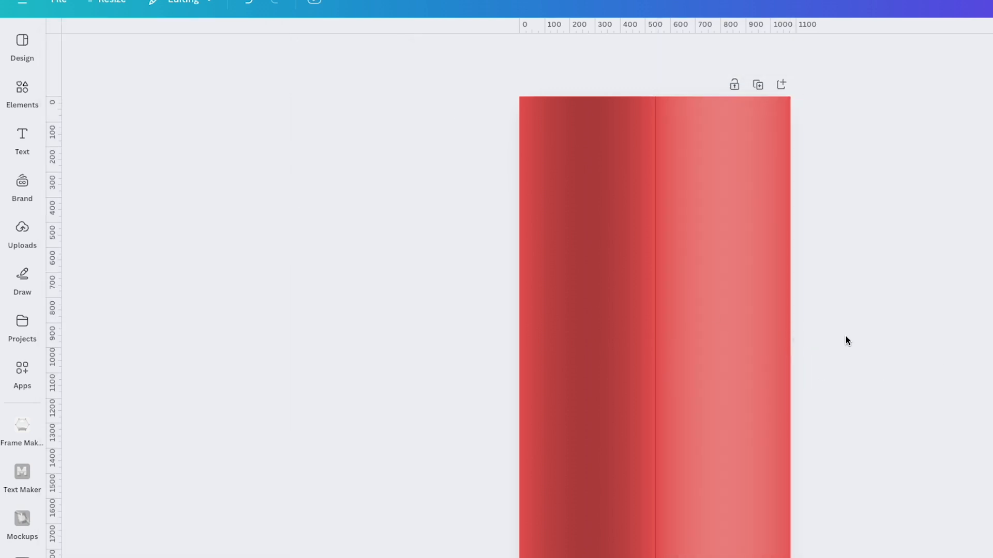
Step: Search elements for 'shadow line', add a shadow graphic and stretch it vertically along the centre seam
{"action": "left_click", "coordinate": [22, 91]}
{"action": "left_click", "coordinate": [122, 48]}
{"action": "type", "text": "shadow line"}
{"action": "key", "text": "Return"}
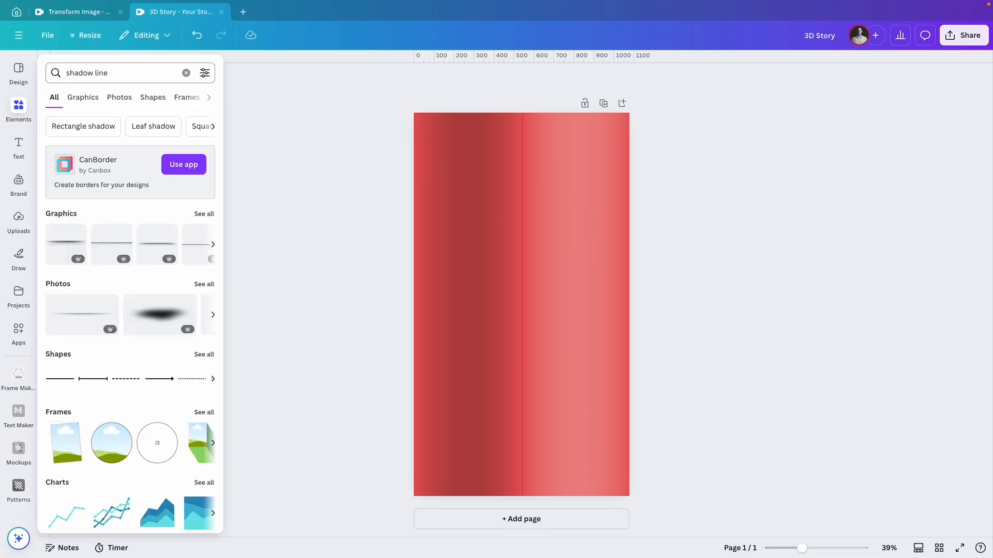
{"action": "left_click", "coordinate": [104, 72]}
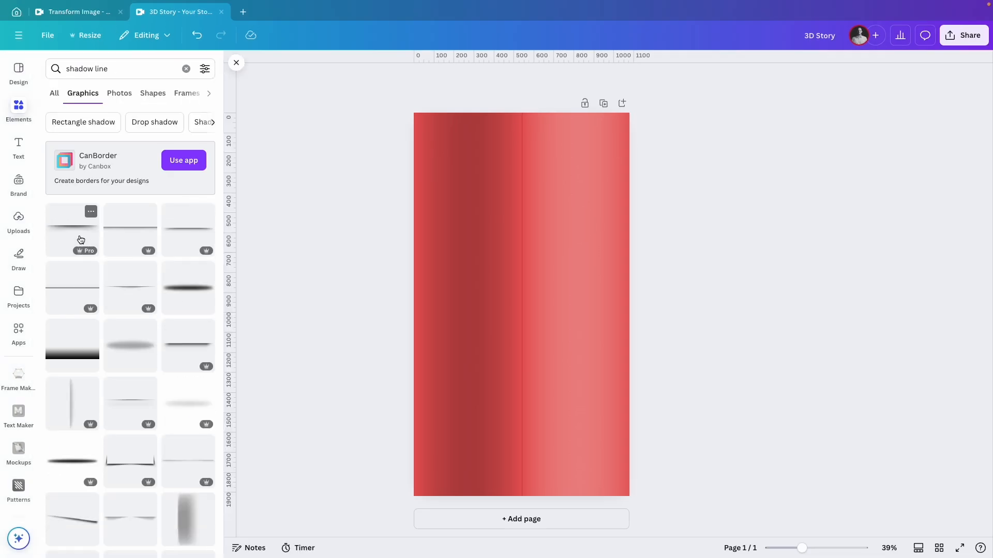
{"action": "left_click", "coordinate": [81, 239]}
{"action": "left_click_drag", "start_coordinate": [512, 341], "coordinate": [515, 306]}
{"action": "left_click_drag", "start_coordinate": [494, 218], "coordinate": [478, 173]}
{"action": "left_click_drag", "start_coordinate": [520, 392], "coordinate": [472, 428]}
{"action": "left_click", "coordinate": [729, 290]}
Step: Search for 'light line' and place a light graphic stretched vertically just right of the centre seam
{"action": "triple_click", "coordinate": [79, 68]}
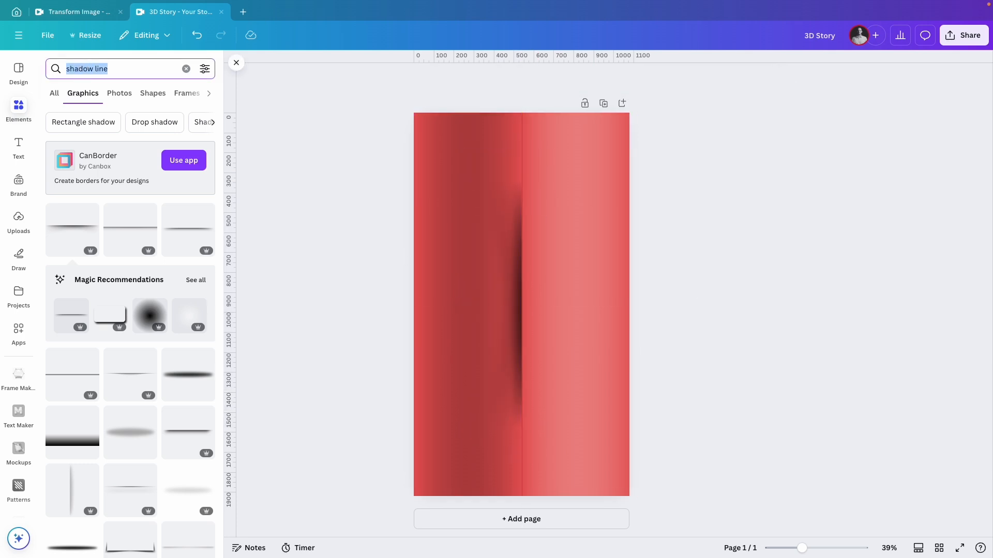
{"action": "type", "text": "light line"}
{"action": "key", "text": "Return"}
{"action": "left_click", "coordinate": [67, 293]}
{"action": "left_click_drag", "start_coordinate": [512, 337], "coordinate": [503, 314]}
{"action": "left_click_drag", "start_coordinate": [537, 218], "coordinate": [553, 182]}
{"action": "left_click_drag", "start_coordinate": [540, 390], "coordinate": [543, 429]}
Step: Lower the light graphic's transparency value and remove the centre guide
{"action": "left_click", "coordinate": [650, 80]}
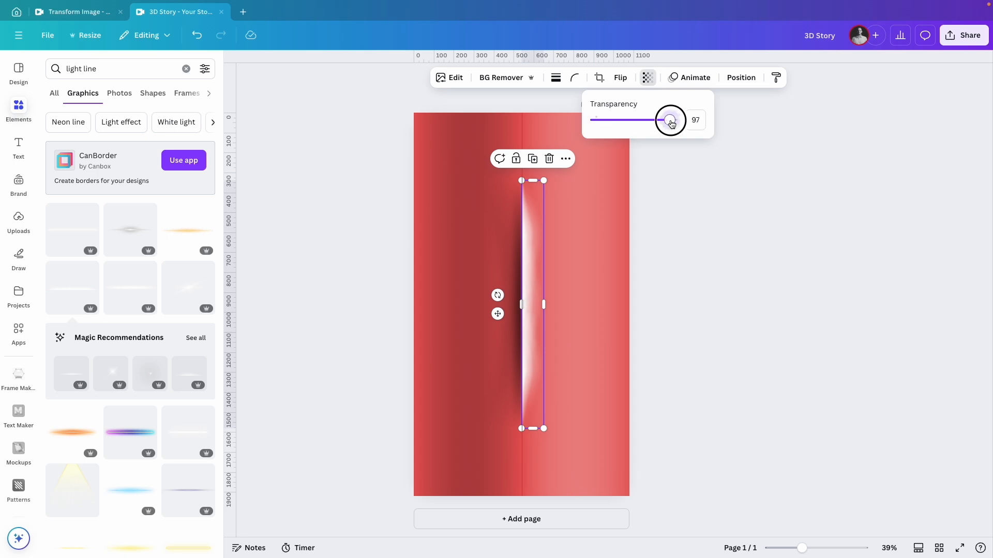
{"action": "left_click_drag", "start_coordinate": [674, 119], "coordinate": [640, 122]}
{"action": "left_click", "coordinate": [687, 273]}
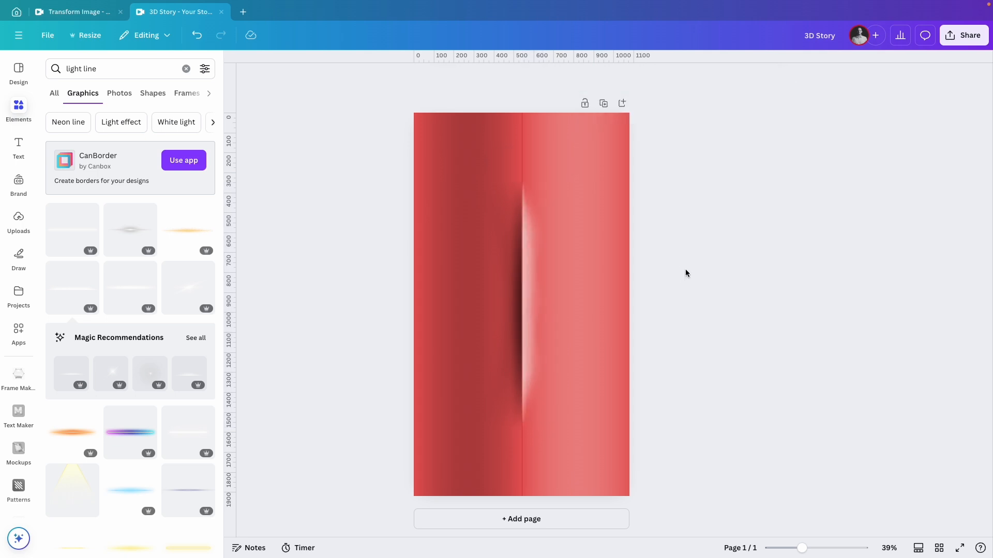
{"action": "left_click_drag", "start_coordinate": [523, 119], "coordinate": [208, 149]}
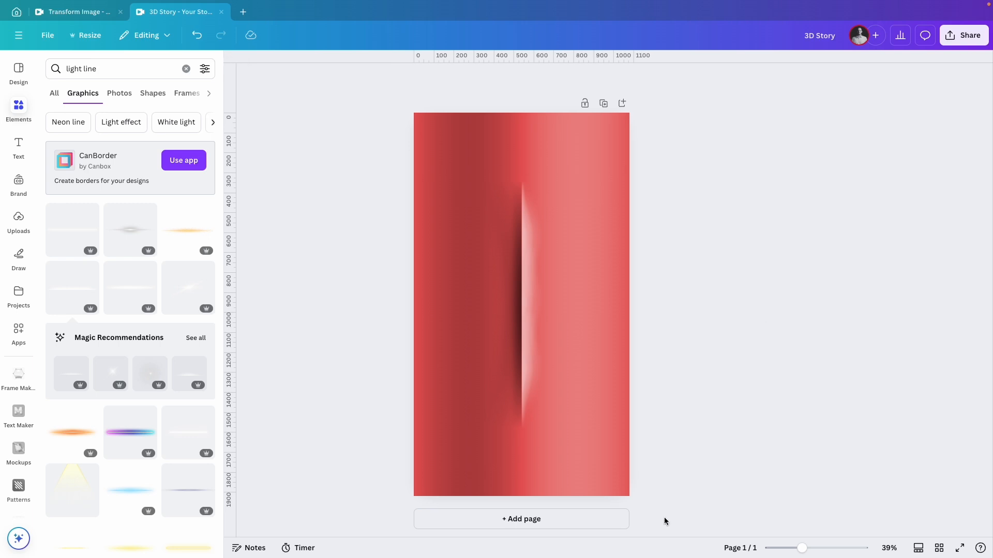
Step: Add a second page and paste the AIDER text design onto it
{"action": "left_click", "coordinate": [545, 522]}
{"action": "left_click", "coordinate": [506, 314]}
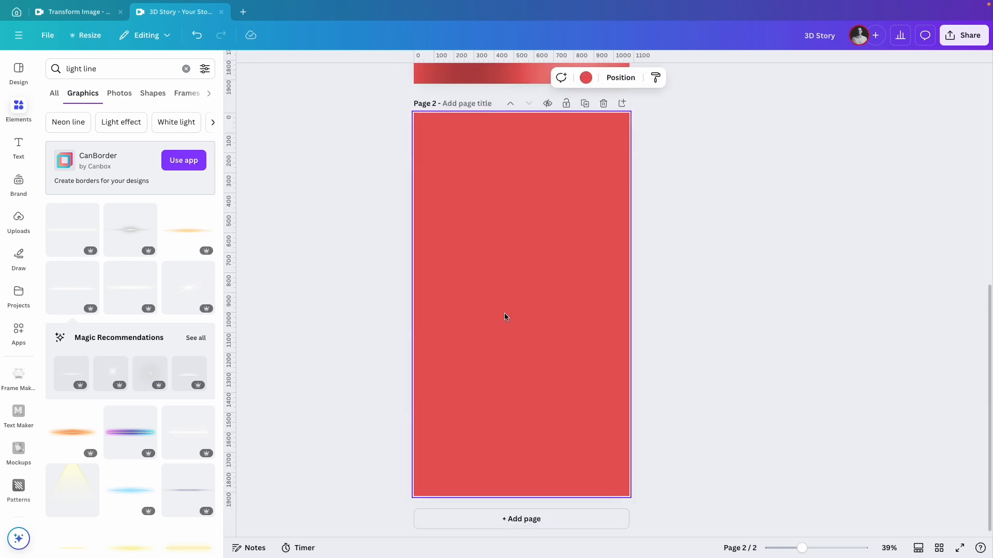
{"action": "type", "text": "AIDER"}
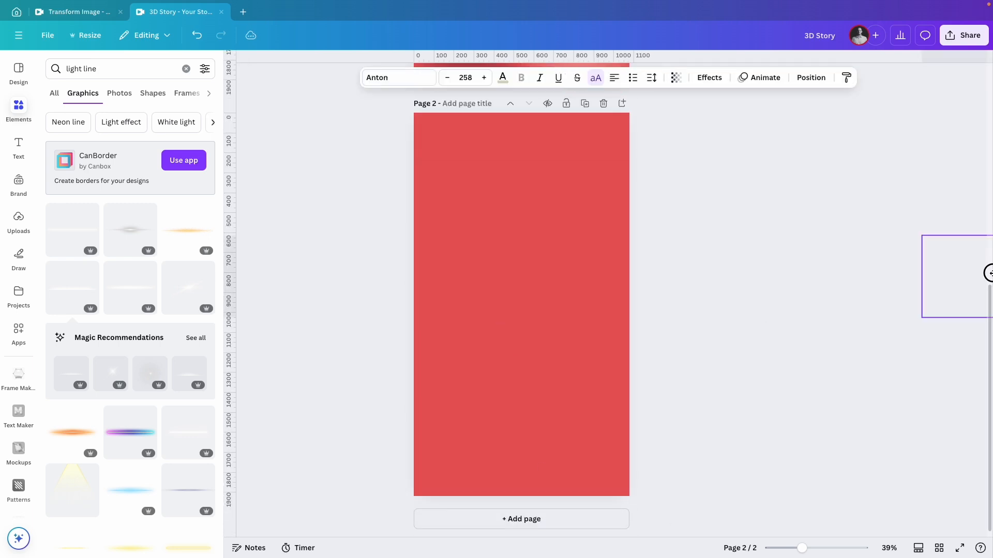
{"action": "left_click_drag", "start_coordinate": [991, 272], "coordinate": [514, 297]}
{"action": "left_click", "coordinate": [680, 374]}
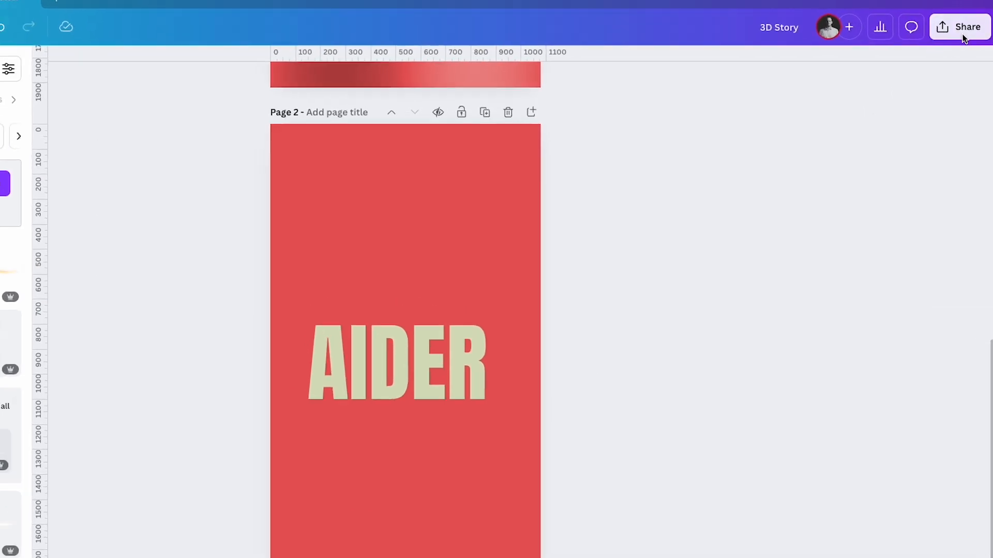
Step: Download only page 2 as a PNG with a transparent background
{"action": "left_click", "coordinate": [963, 35]}
{"action": "left_click", "coordinate": [802, 243]}
{"action": "left_click", "coordinate": [756, 298]}
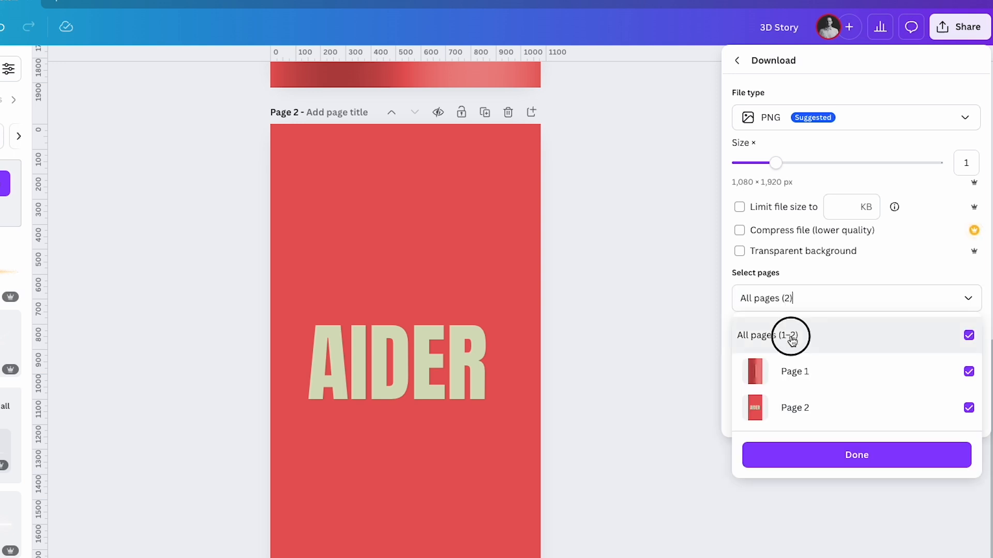
{"action": "left_click", "coordinate": [791, 335]}
{"action": "left_click", "coordinate": [793, 455]}
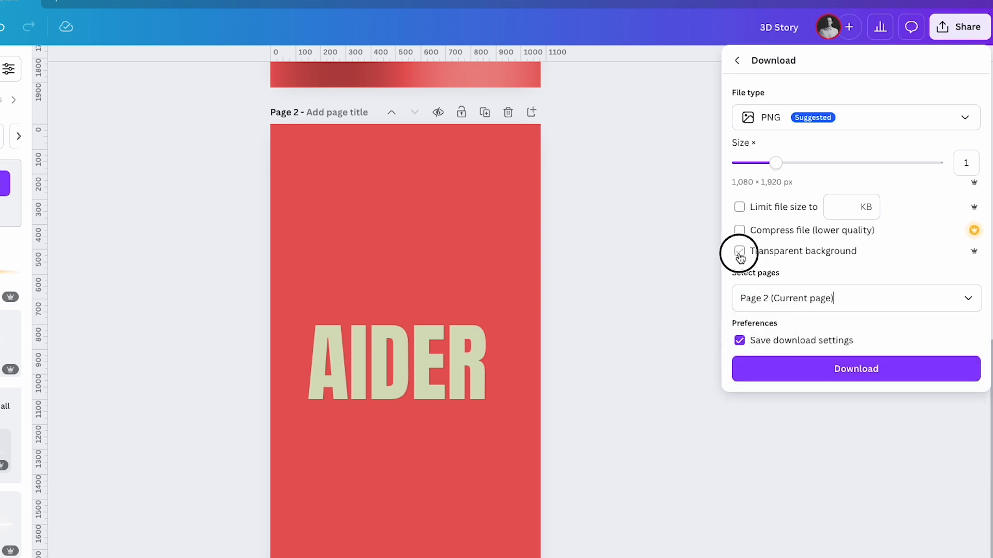
{"action": "left_click", "coordinate": [805, 368]}
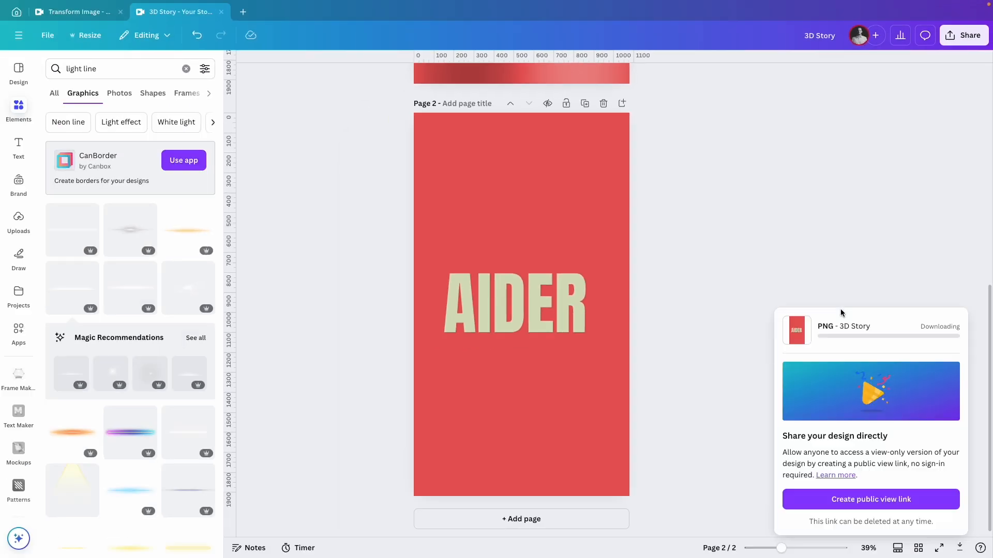
Step: Open the Transform Image app from the apps search for 'transform'
{"action": "scroll", "coordinate": [686, 283], "scroll_direction": "up", "scroll_amount": 5}
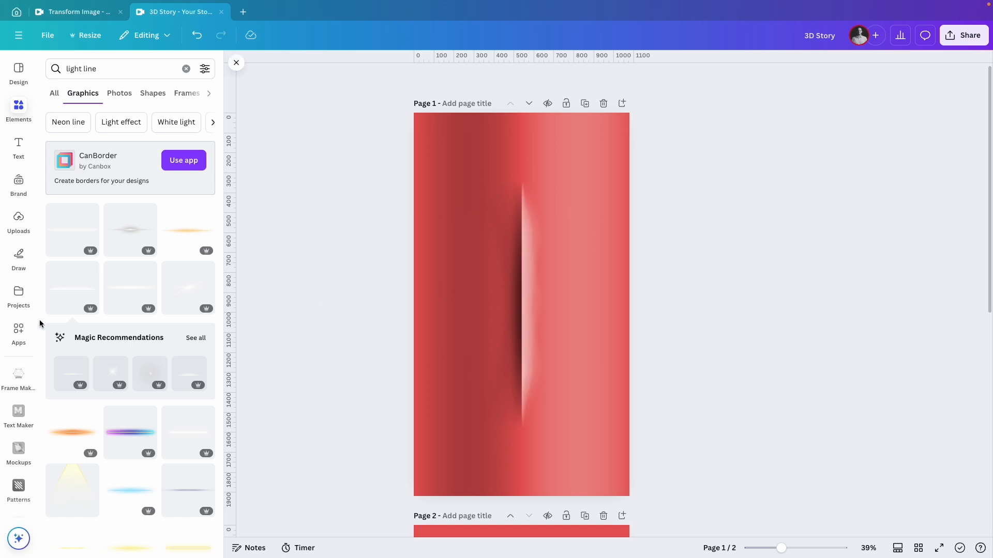
{"action": "left_click", "coordinate": [19, 334]}
{"action": "type", "text": "tra"}
{"action": "type", "text": "nsform"}
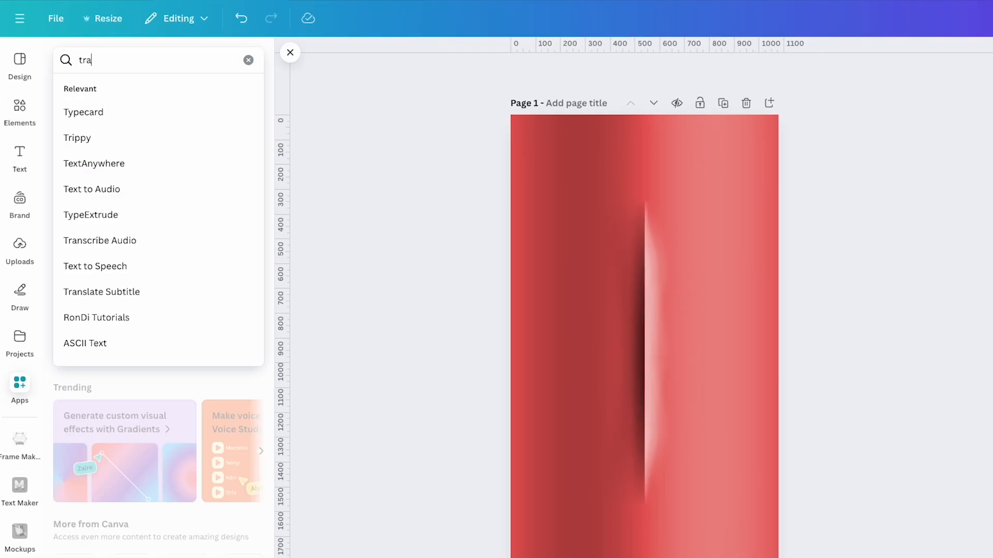
{"action": "key", "text": "Return"}
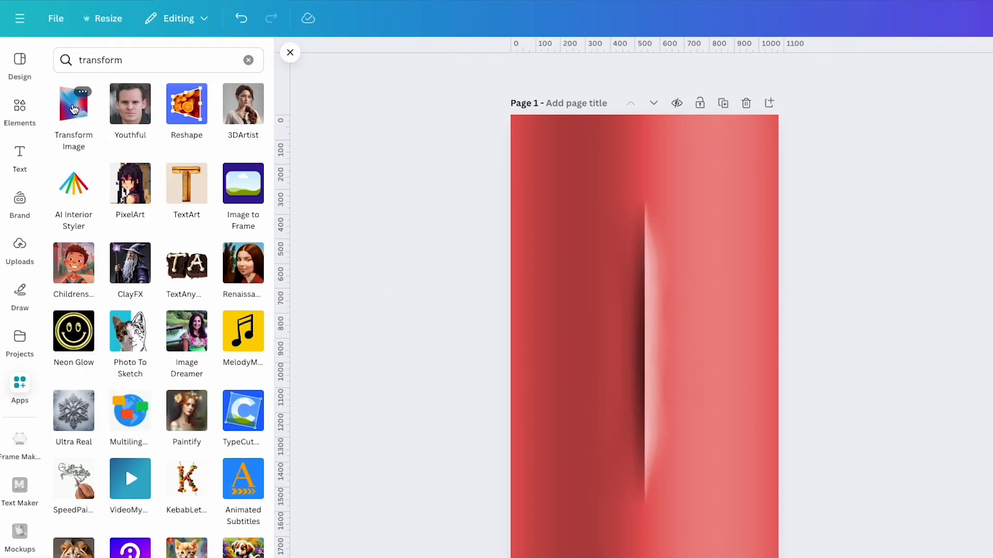
{"action": "left_click", "coordinate": [70, 109]}
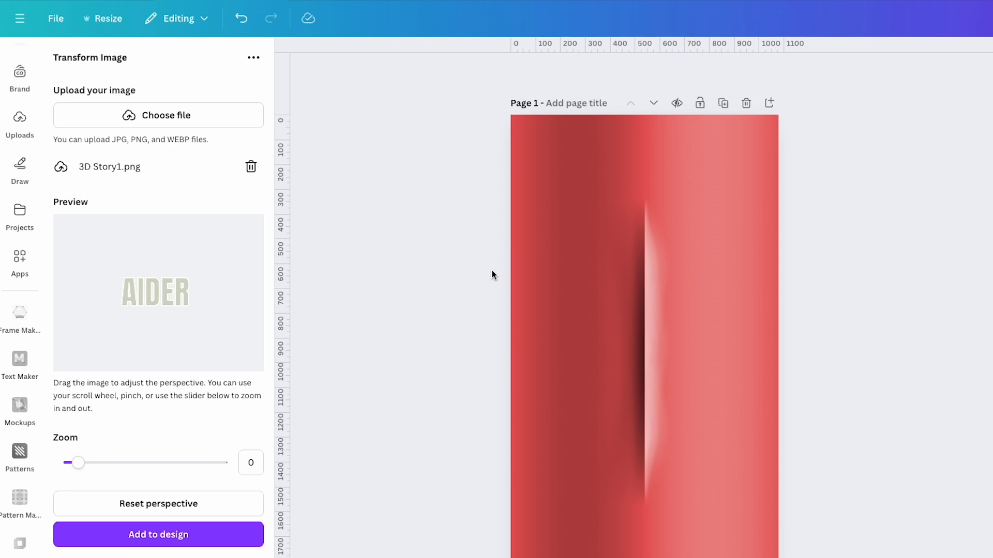
Step: Zoom the uploaded AIDER image to 1.67, tilt its perspective and add it to the design
{"action": "left_click_drag", "start_coordinate": [78, 462], "coordinate": [114, 459]}
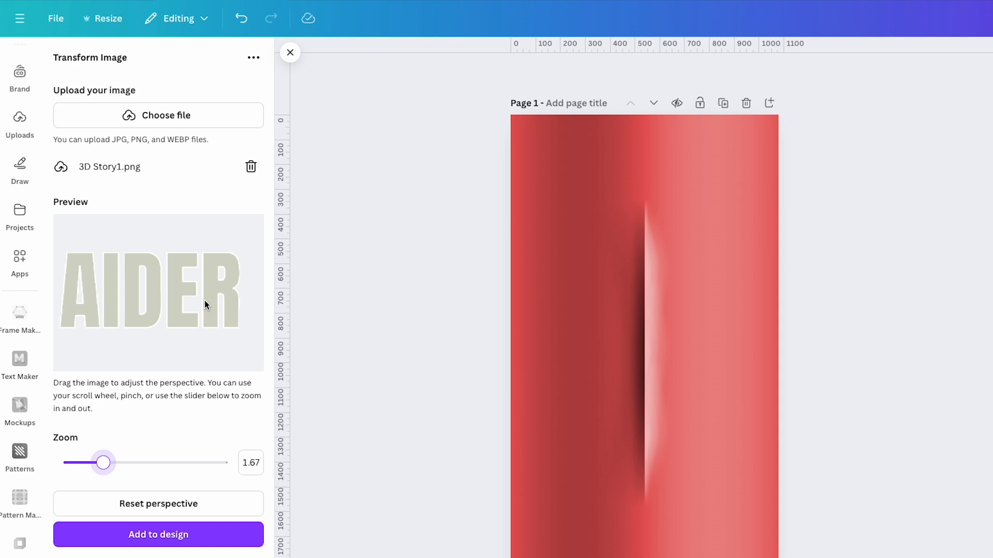
{"action": "left_click_drag", "start_coordinate": [205, 301], "coordinate": [188, 302]}
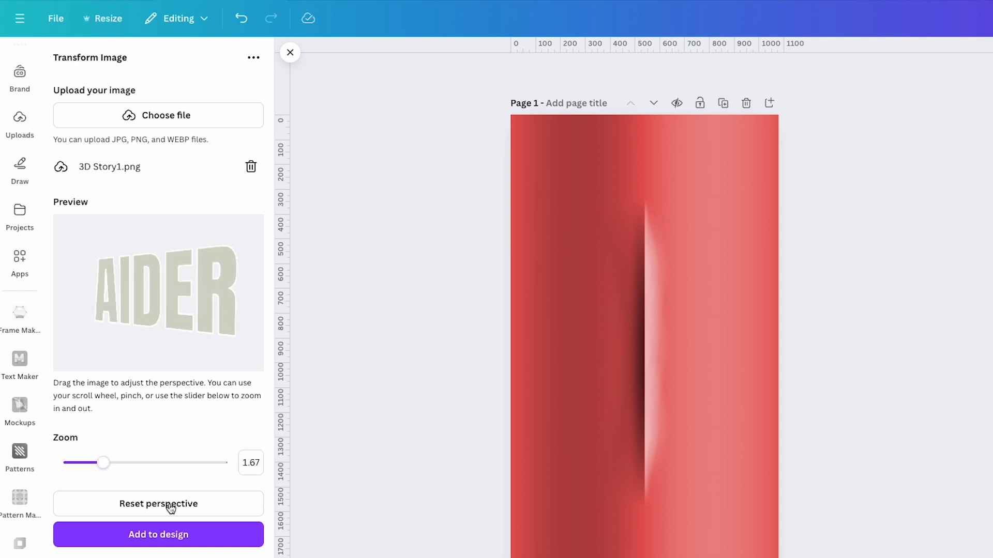
{"action": "left_click", "coordinate": [143, 537]}
Step: Tilt the perspective the opposite way and add a second transformed copy to the design
{"action": "left_click_drag", "start_coordinate": [197, 318], "coordinate": [225, 314]}
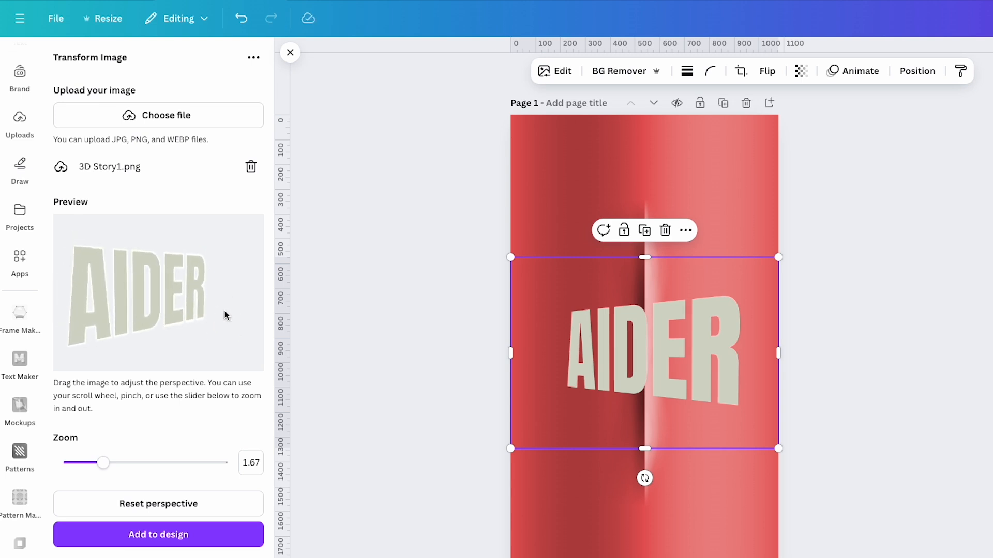
{"action": "left_click", "coordinate": [130, 534]}
Step: Position one transformed image on the left half and crop it to end at the centre seam
{"action": "left_click_drag", "start_coordinate": [595, 368], "coordinate": [742, 512]}
{"action": "left_click_drag", "start_coordinate": [689, 339], "coordinate": [644, 338]}
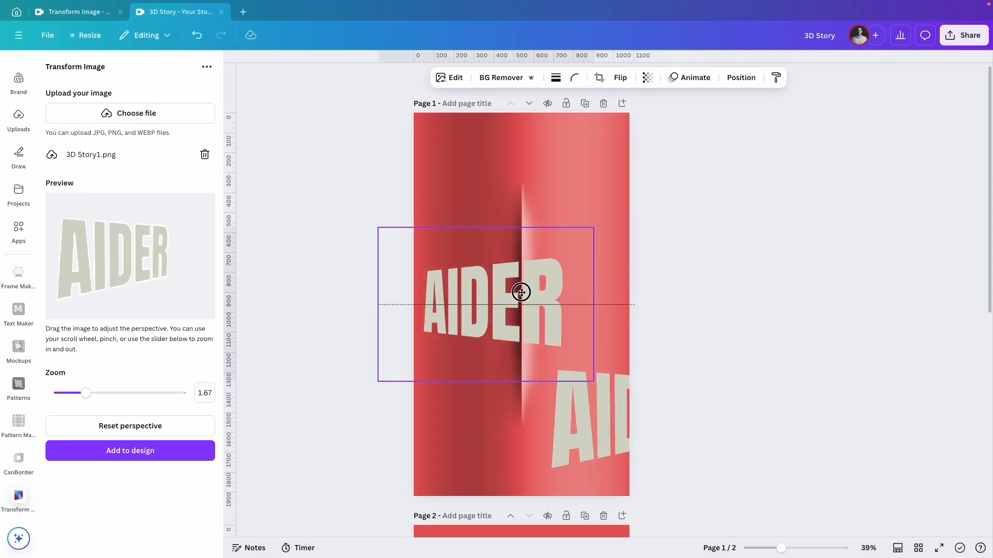
{"action": "left_click_drag", "start_coordinate": [521, 293], "coordinate": [522, 293]}
{"action": "left_click_drag", "start_coordinate": [590, 305], "coordinate": [468, 310]}
{"action": "left_click_drag", "start_coordinate": [445, 382], "coordinate": [446, 347]}
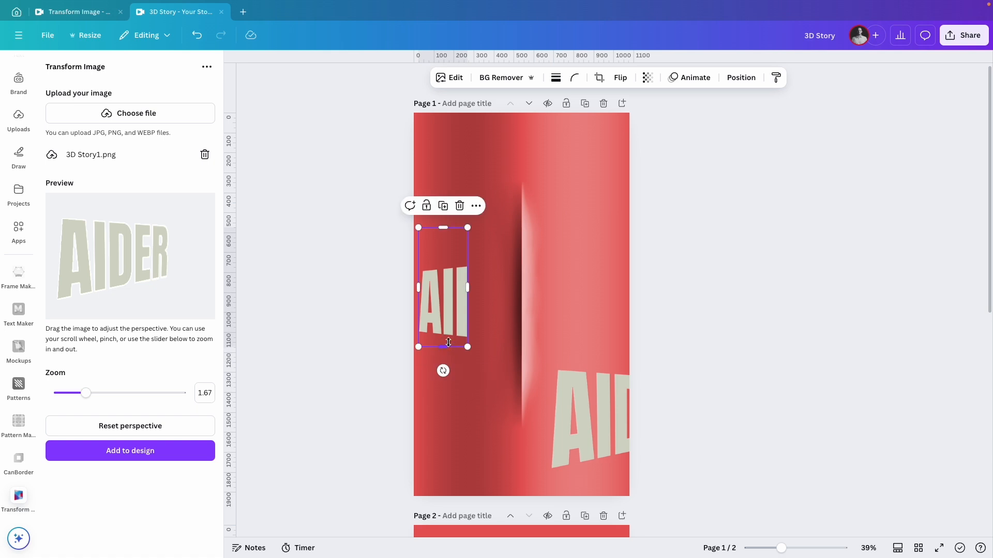
{"action": "left_click_drag", "start_coordinate": [442, 227], "coordinate": [559, 219]}
{"action": "left_click_drag", "start_coordinate": [488, 264], "coordinate": [503, 297]}
{"action": "key", "text": "Escape"}
Step: Position the other transformed image on the right half and crop it to start at the centre seam
{"action": "left_click_drag", "start_coordinate": [616, 445], "coordinate": [562, 423]}
{"action": "left_click_drag", "start_coordinate": [493, 404], "coordinate": [590, 407]}
{"action": "left_click_drag", "start_coordinate": [647, 480], "coordinate": [648, 445]}
{"action": "left_click_drag", "start_coordinate": [649, 327], "coordinate": [642, 358]}
{"action": "left_click_drag", "start_coordinate": [701, 402], "coordinate": [681, 410]}
{"action": "key", "text": "Escape"}
Step: Drag both halves together so the AIDER letters join at the centre seam
{"action": "left_click_drag", "start_coordinate": [612, 408], "coordinate": [545, 333]}
{"action": "left_click_drag", "start_coordinate": [613, 328], "coordinate": [590, 329]}
{"action": "left_click_drag", "start_coordinate": [592, 285], "coordinate": [633, 224]}
{"action": "left_click_drag", "start_coordinate": [522, 371], "coordinate": [520, 379]}
{"action": "left_click_drag", "start_coordinate": [539, 338], "coordinate": [541, 341]}
{"action": "left_click_drag", "start_coordinate": [781, 548], "coordinate": [798, 551]}
{"action": "left_click_drag", "start_coordinate": [562, 292], "coordinate": [560, 288]}
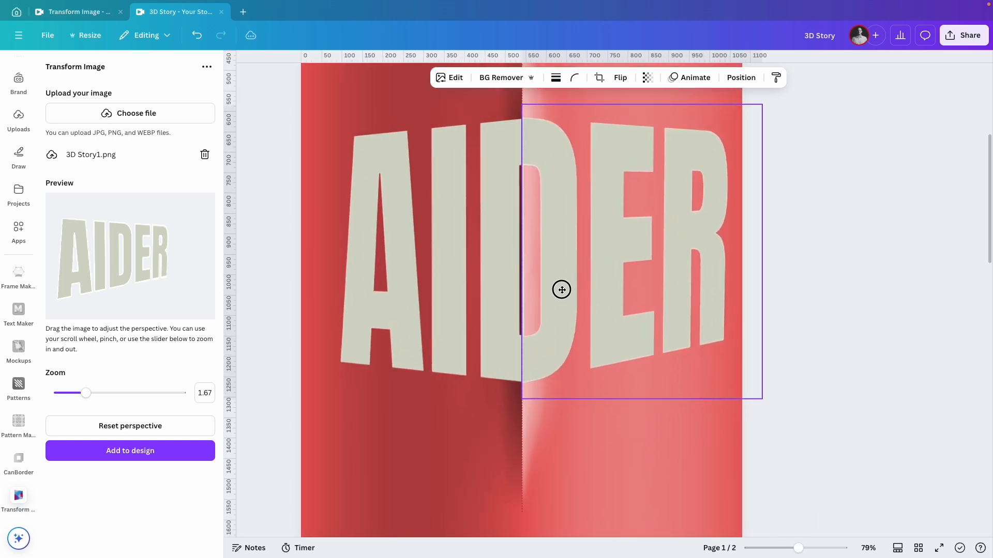
Step: Fine-tune the right half's crop edges and position so it meets the left half exactly
{"action": "left_click_drag", "start_coordinate": [522, 105], "coordinate": [523, 106]}
{"action": "left_click_drag", "start_coordinate": [762, 105], "coordinate": [761, 104]}
{"action": "left_click", "coordinate": [858, 199]}
{"action": "left_click", "coordinate": [494, 249]}
{"action": "mouse_move", "coordinate": [521, 258]}
{"action": "left_mouse_down"}
{"action": "mouse_move", "coordinate": [532, 257]}
{"action": "mouse_move", "coordinate": [507, 257]}
{"action": "mouse_move", "coordinate": [519, 261]}
{"action": "left_mouse_up"}
{"action": "left_click", "coordinate": [552, 184]}
{"action": "left_click_drag", "start_coordinate": [552, 184], "coordinate": [551, 187]}
{"action": "left_click", "coordinate": [487, 212], "text": "shift"}
{"action": "left_click_drag", "start_coordinate": [486, 213], "coordinate": [488, 215]}
{"action": "left_click", "coordinate": [825, 270]}
{"action": "left_click", "coordinate": [582, 304]}
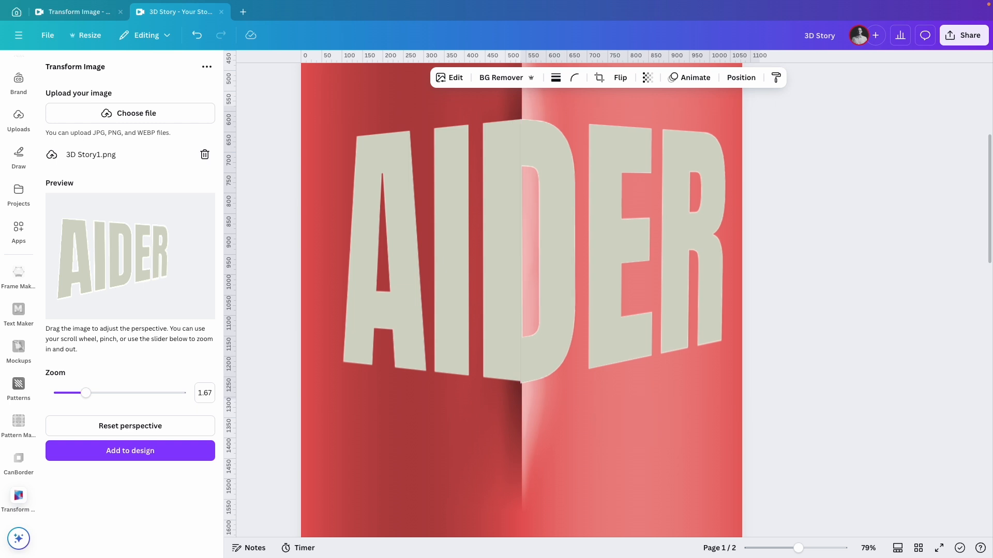
{"action": "left_click_drag", "start_coordinate": [757, 398], "coordinate": [758, 398]}
{"action": "left_click", "coordinate": [843, 344]}
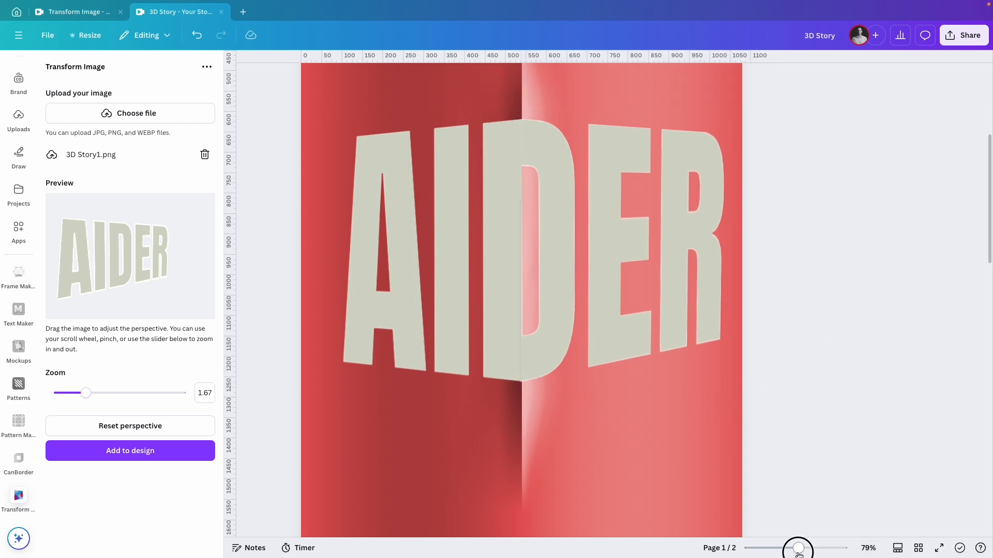
Step: Duplicate the centre shadow graphic and nudge the copy into place over the seam
{"action": "left_click_drag", "start_coordinate": [798, 549], "coordinate": [781, 549]}
{"action": "scroll", "coordinate": [720, 441], "scroll_direction": "down", "scroll_amount": 1}
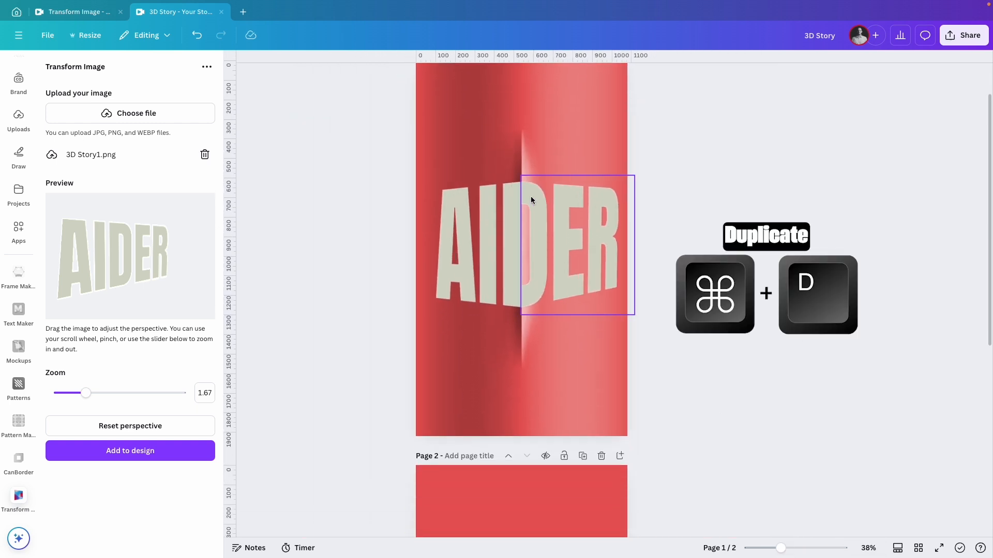
{"action": "left_click", "coordinate": [497, 164]}
{"action": "key", "text": "super+d"}
{"action": "left_click_drag", "start_coordinate": [505, 160], "coordinate": [504, 155]}
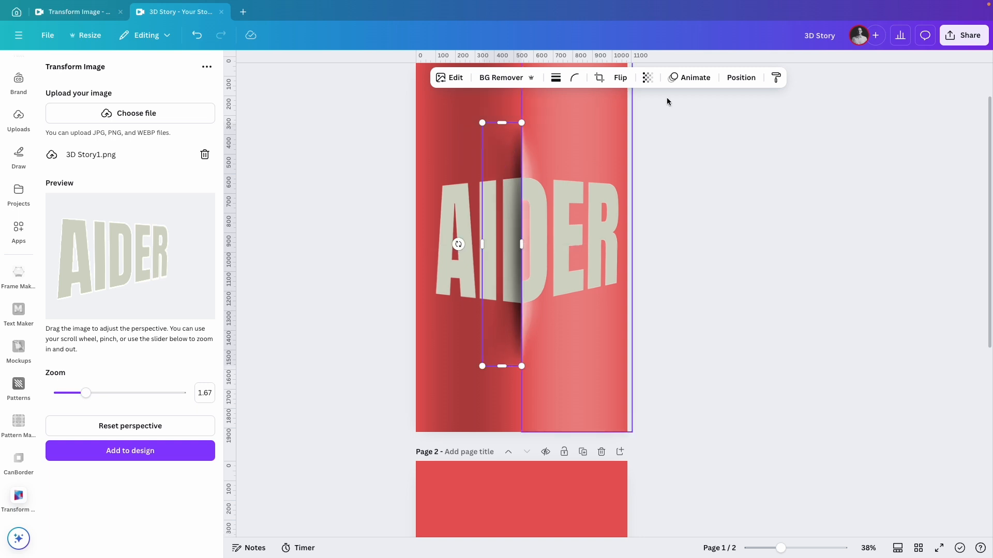
Step: Set the duplicated shadow's transparency to 53
{"action": "left_click", "coordinate": [647, 78]}
{"action": "left_click_drag", "start_coordinate": [656, 122], "coordinate": [636, 122]}
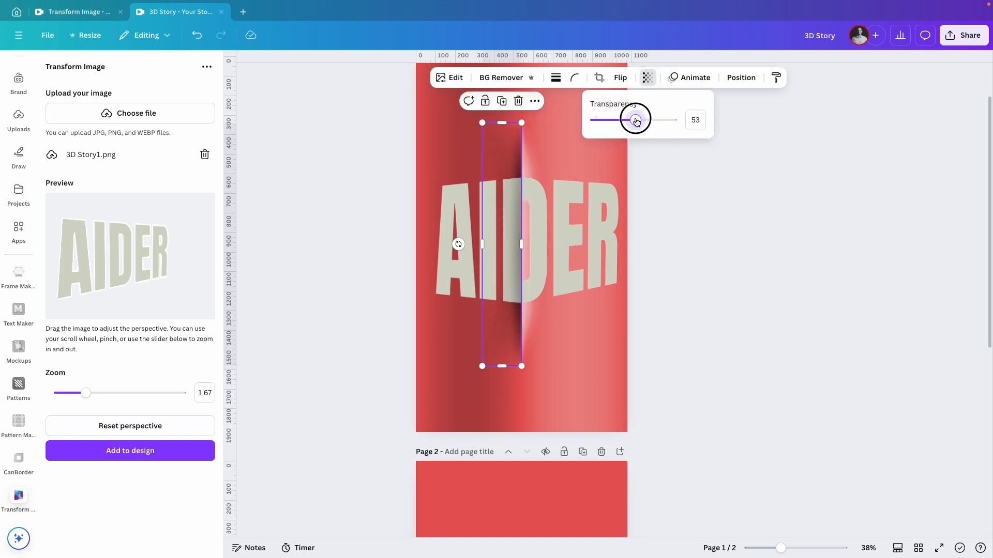
{"action": "left_click", "coordinate": [763, 263]}
{"action": "scroll", "coordinate": [747, 272], "scroll_direction": "up", "scroll_amount": 2}
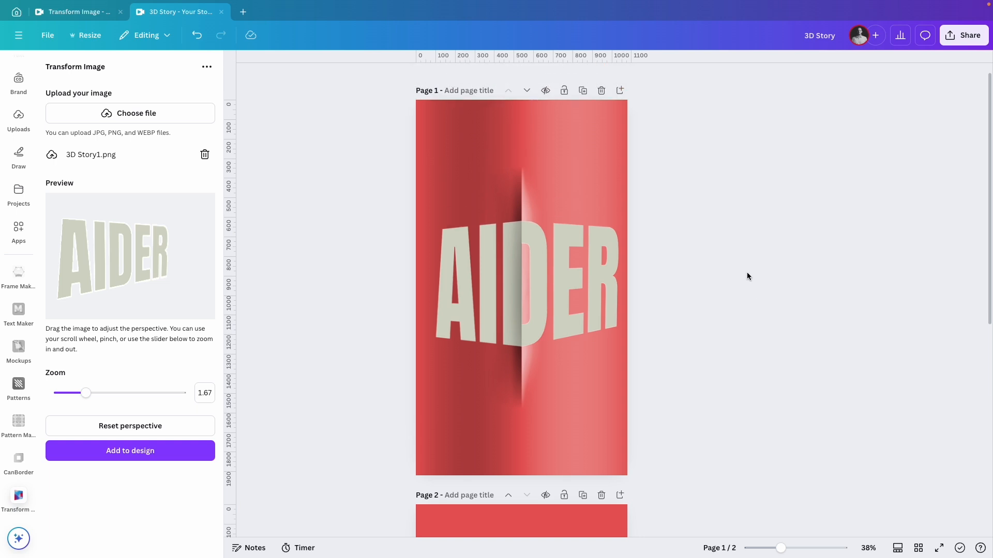